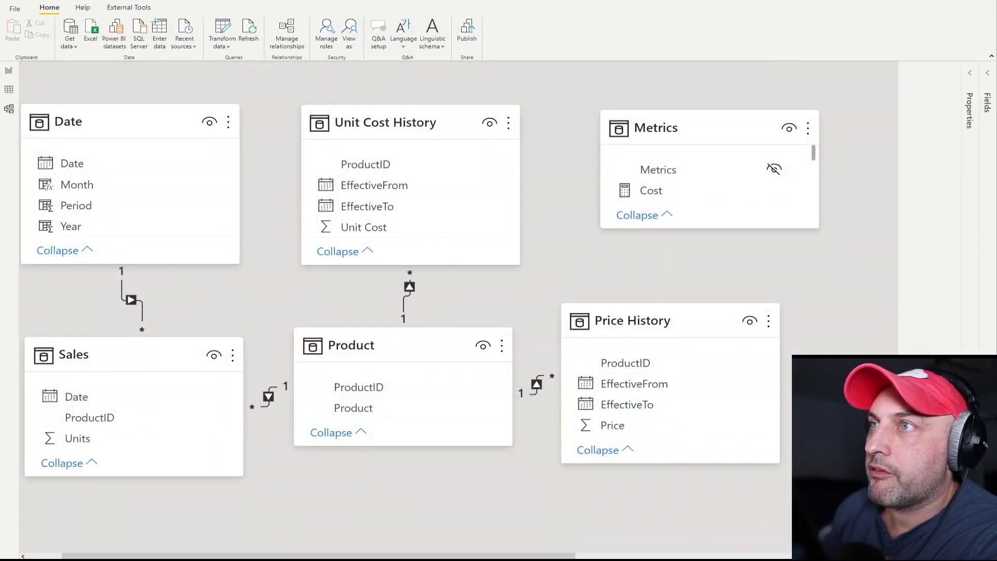
- Enlarge the Sales table card, then select the Product, Date and Unit Cost History cards
click(131, 380)
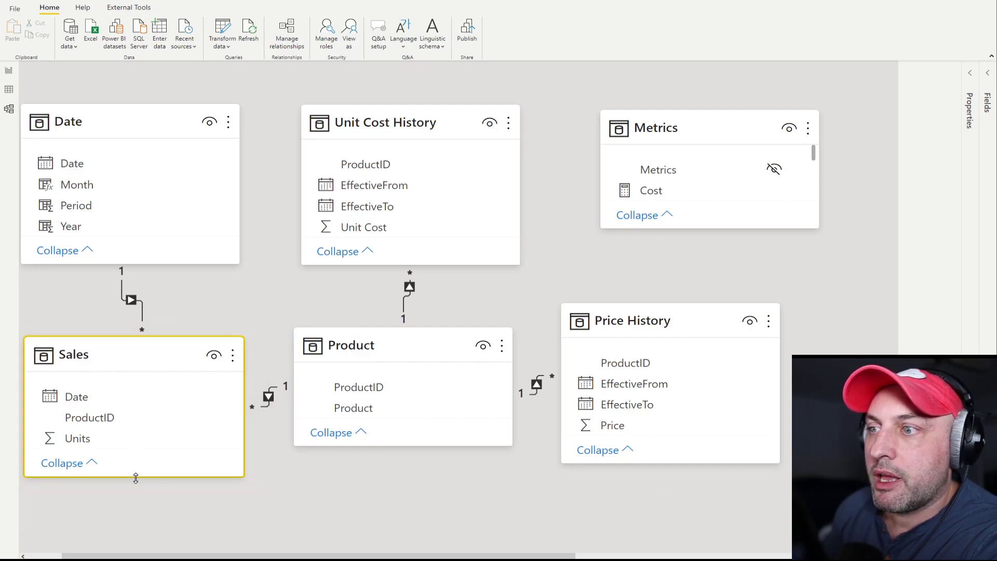
drag(136, 478, 134, 505)
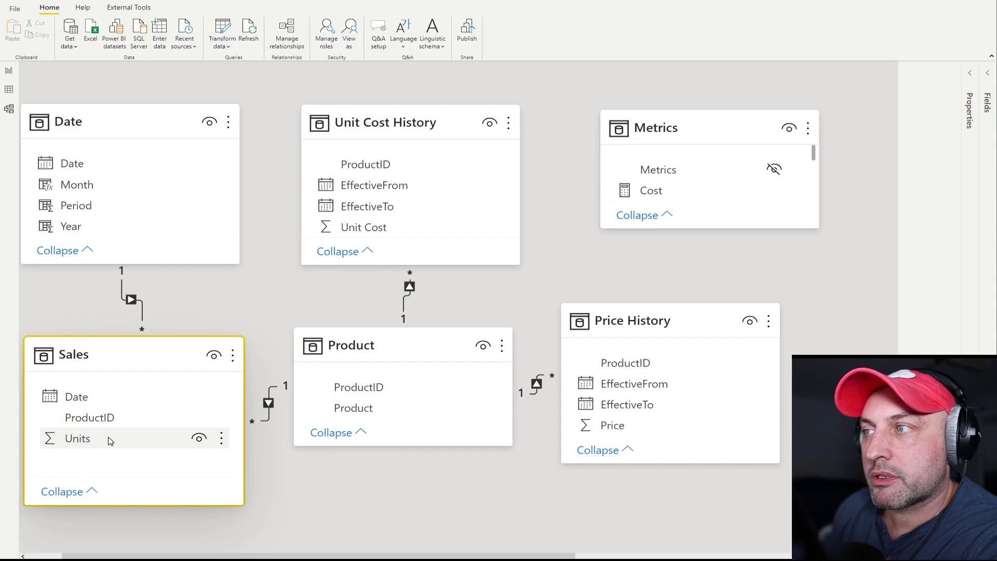
click(405, 346)
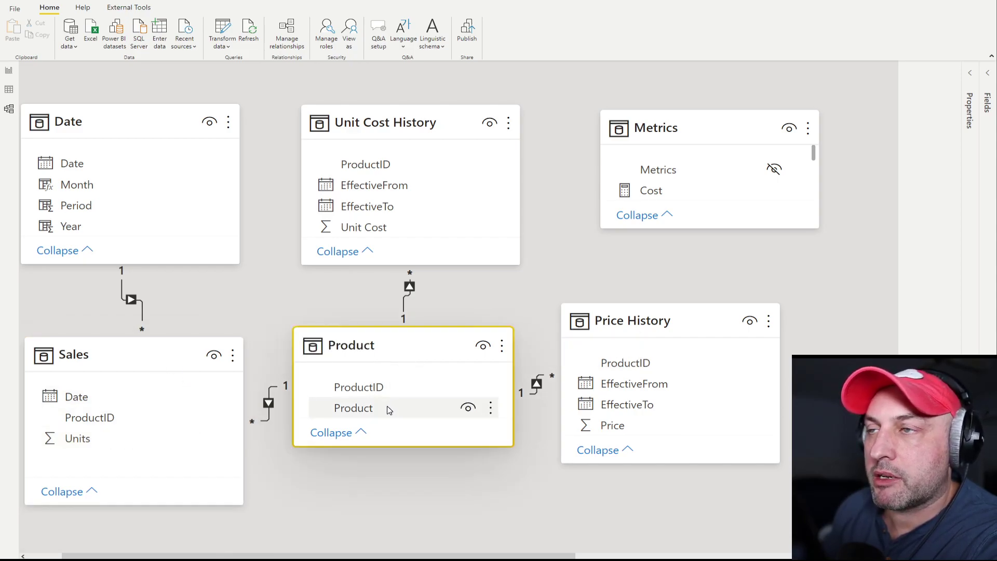
click(125, 127)
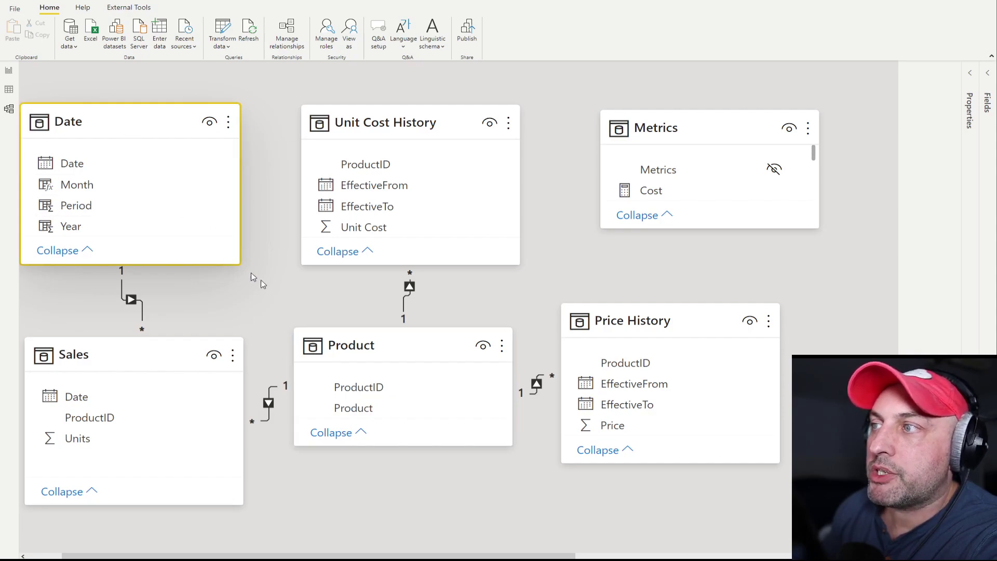
click(360, 338)
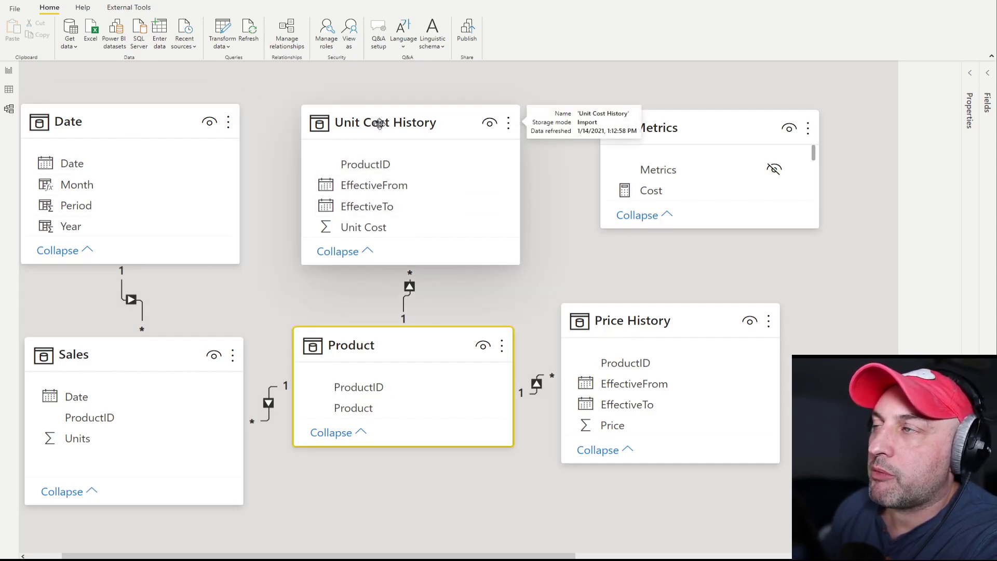
click(404, 128)
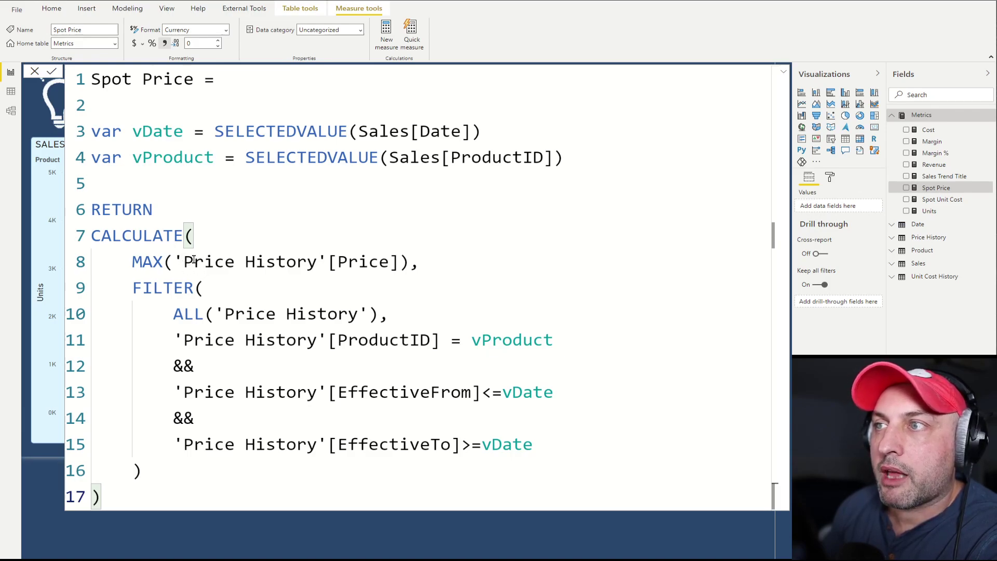
double_click(165, 239)
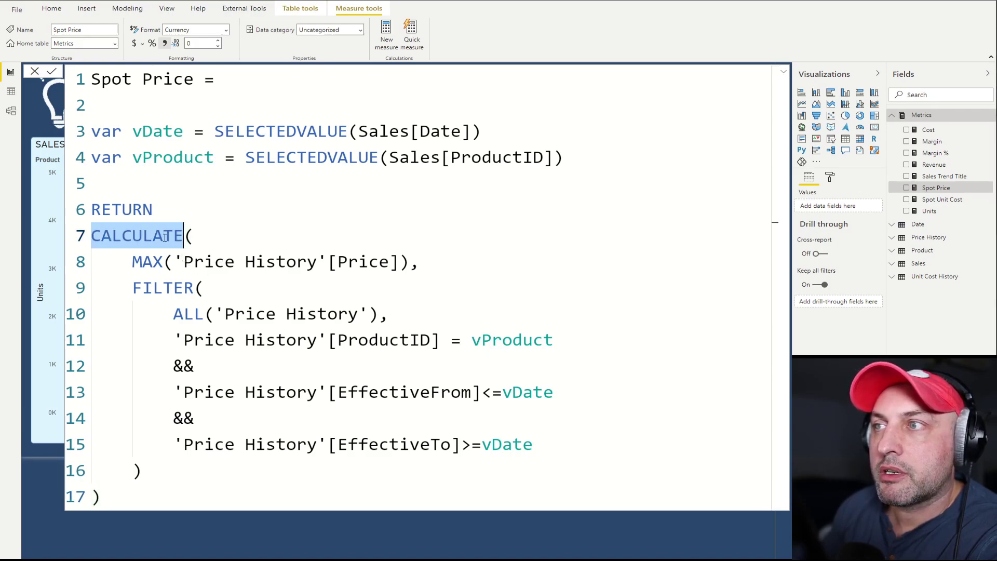
double_click(165, 288)
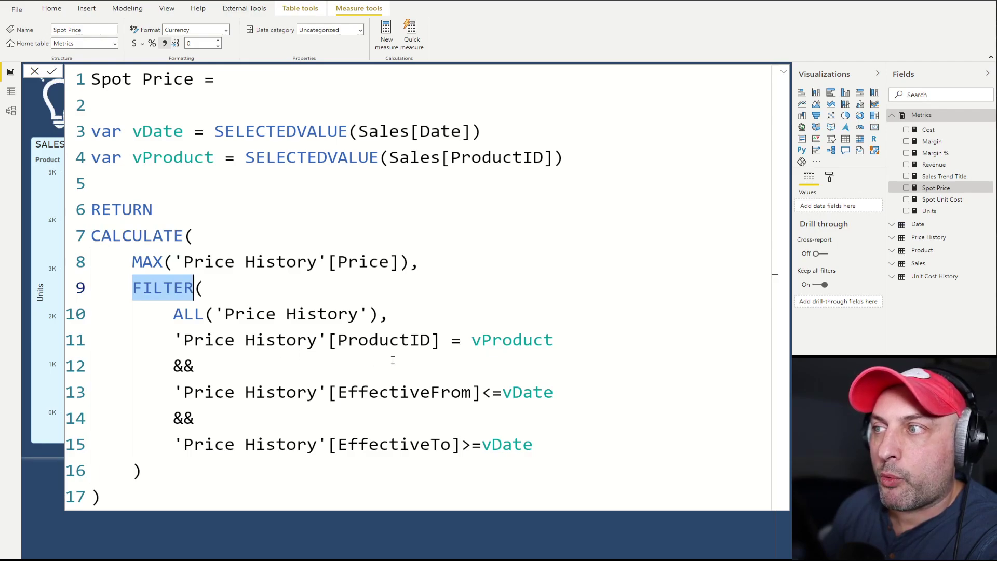
drag(565, 341, 471, 338)
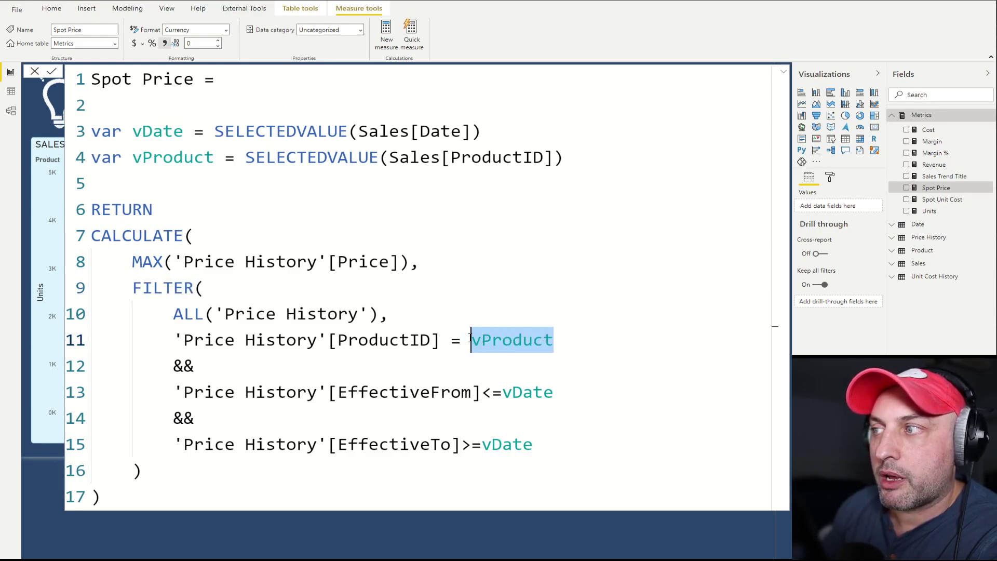
drag(553, 444, 93, 398)
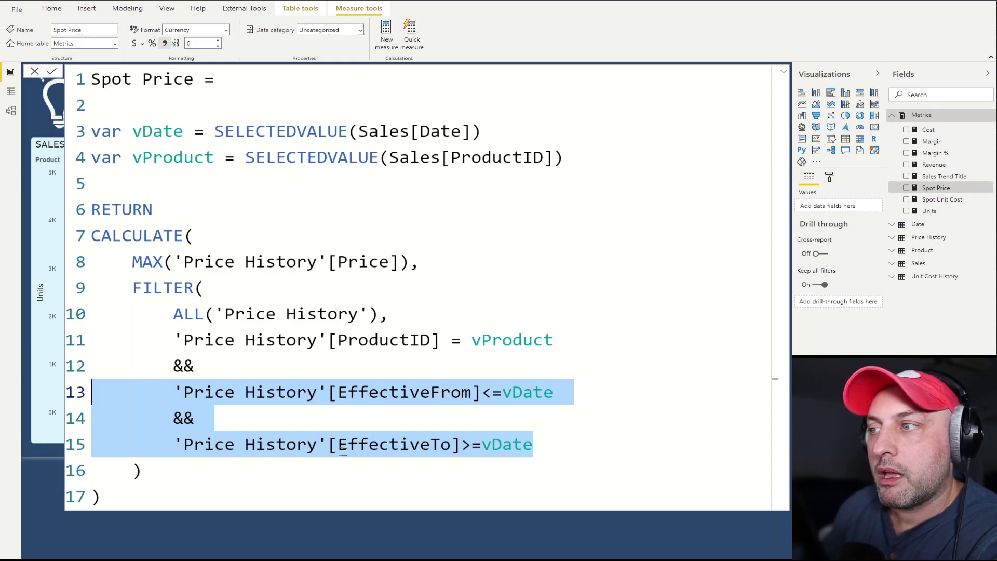
double_click(434, 445)
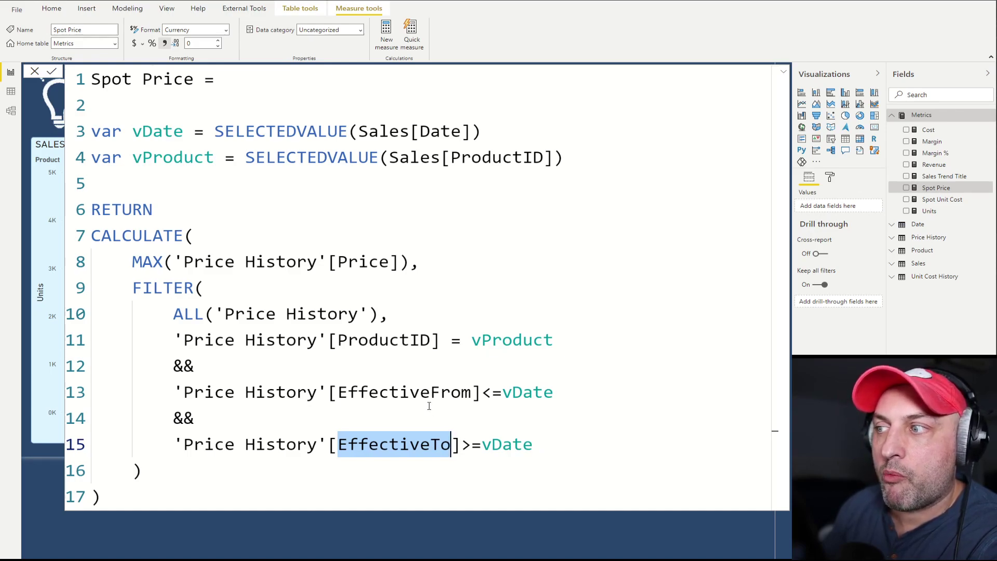
double_click(188, 315)
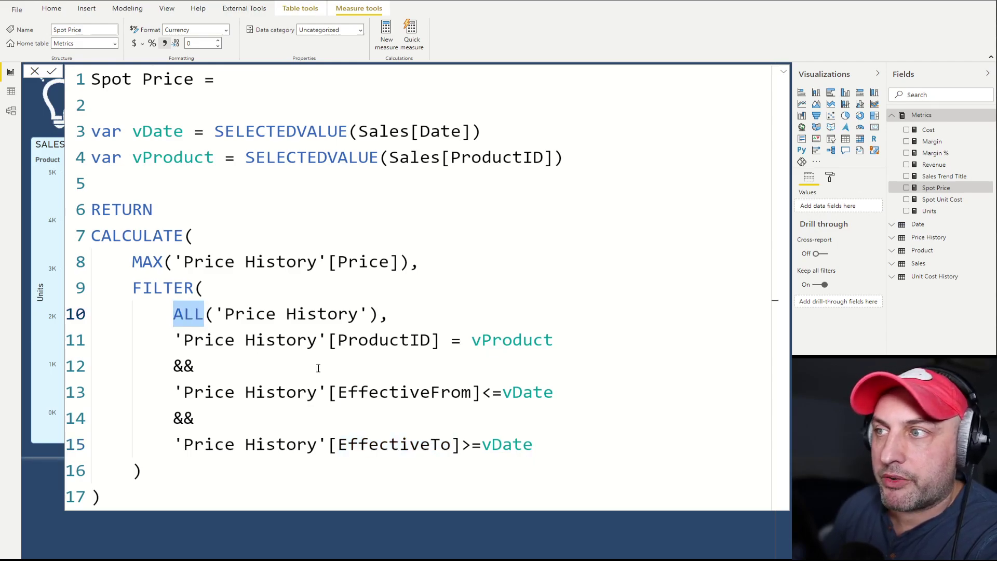
drag(574, 341, 472, 340)
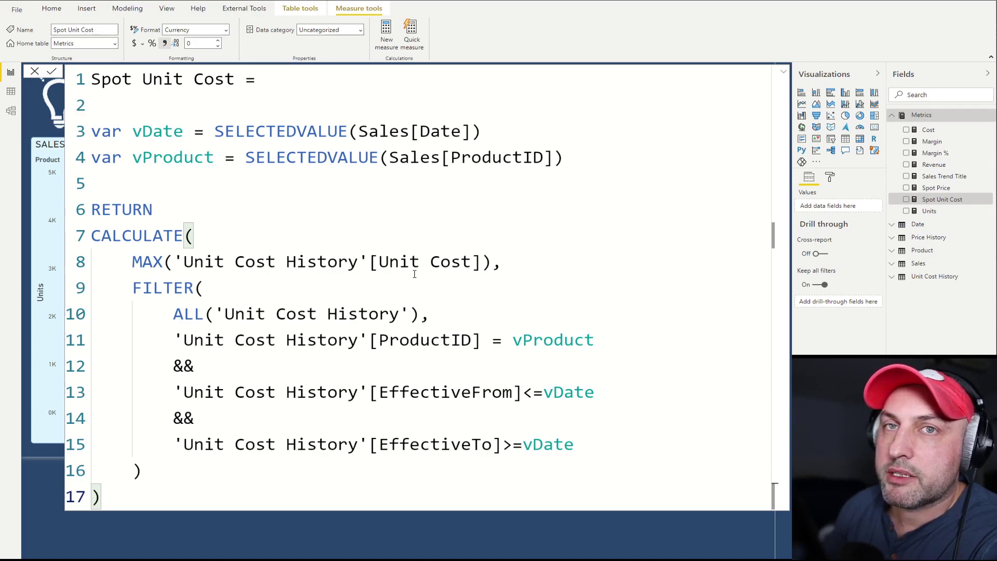
- Highlight vProduct, the date-range conditions and the maximised Unit Cost column in the Spot Unit Cost formula
drag(595, 340, 513, 341)
drag(585, 445, 98, 392)
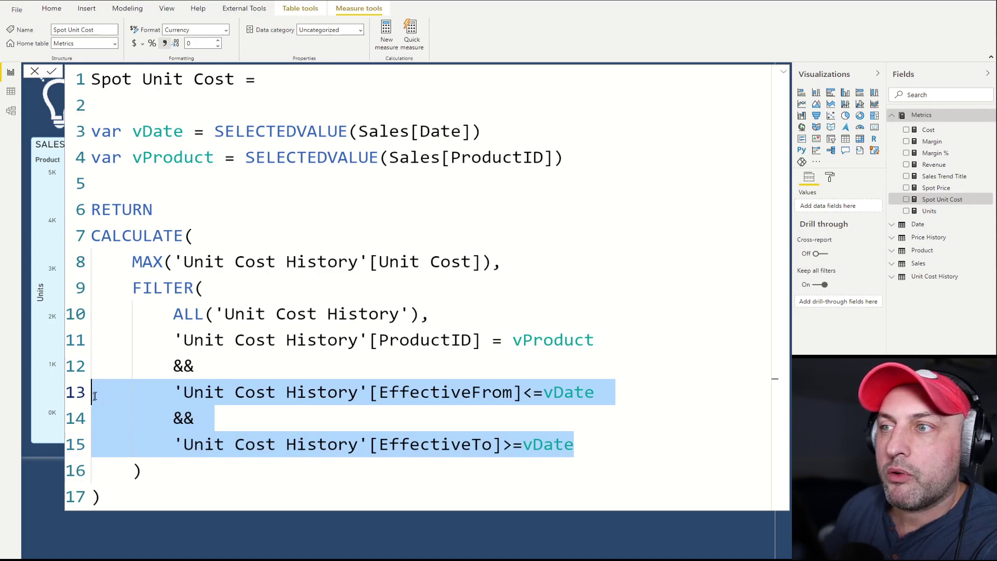
drag(482, 262, 369, 264)
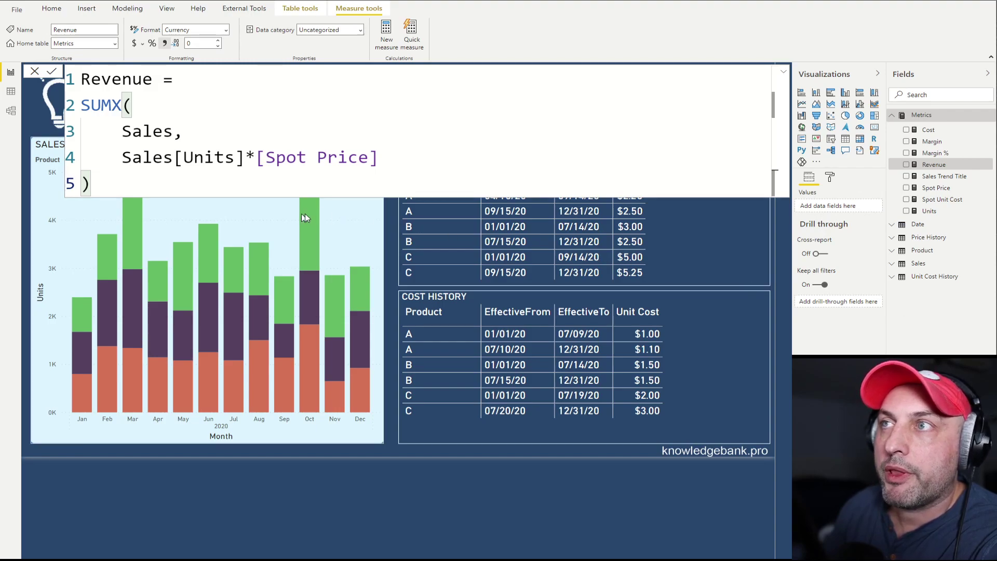
- Highlight SUMX, the Sales table, Sales[Units] and [Spot Price] in the Revenue formula
double_click(101, 105)
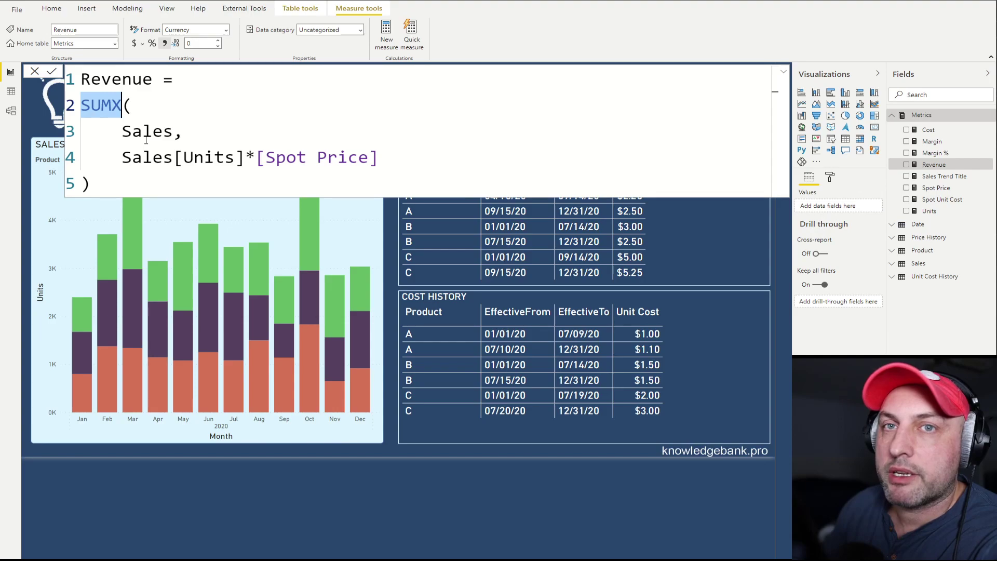
drag(173, 134, 121, 134)
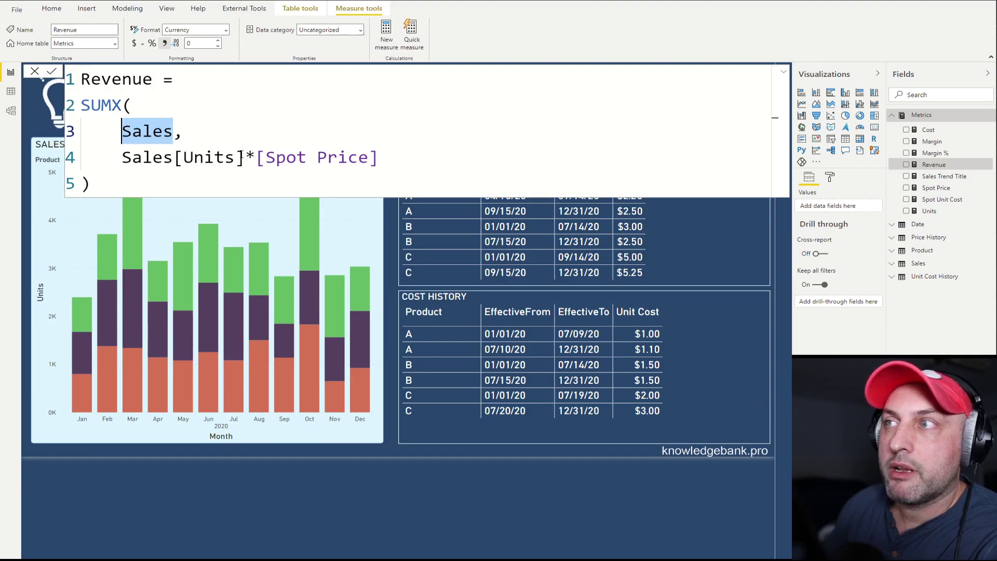
drag(235, 157, 121, 157)
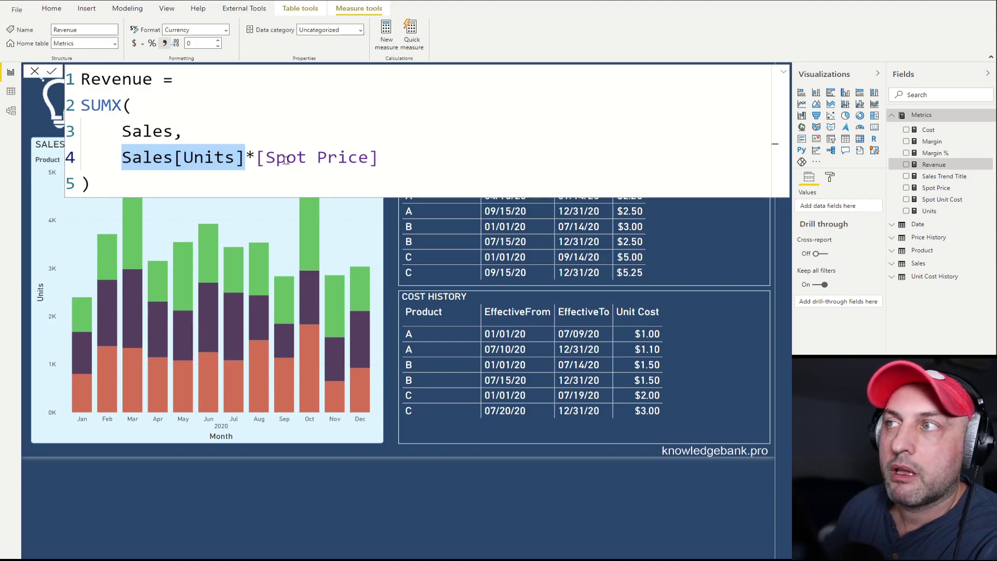
click(378, 158)
drag(370, 157, 255, 158)
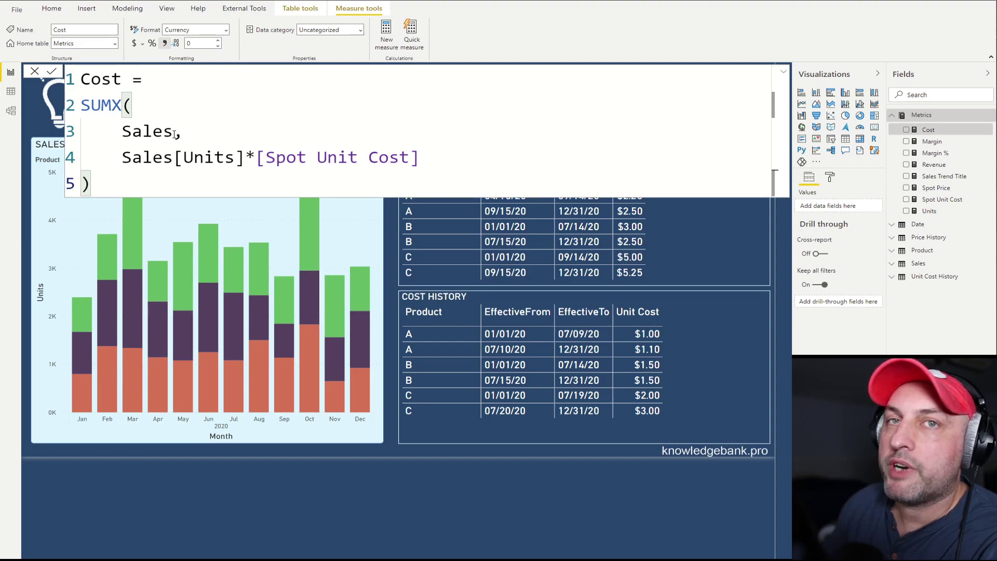
- Highlight the Sales table, Sales[Units] and [Spot Unit Cost] in the Cost formula
drag(173, 132, 121, 133)
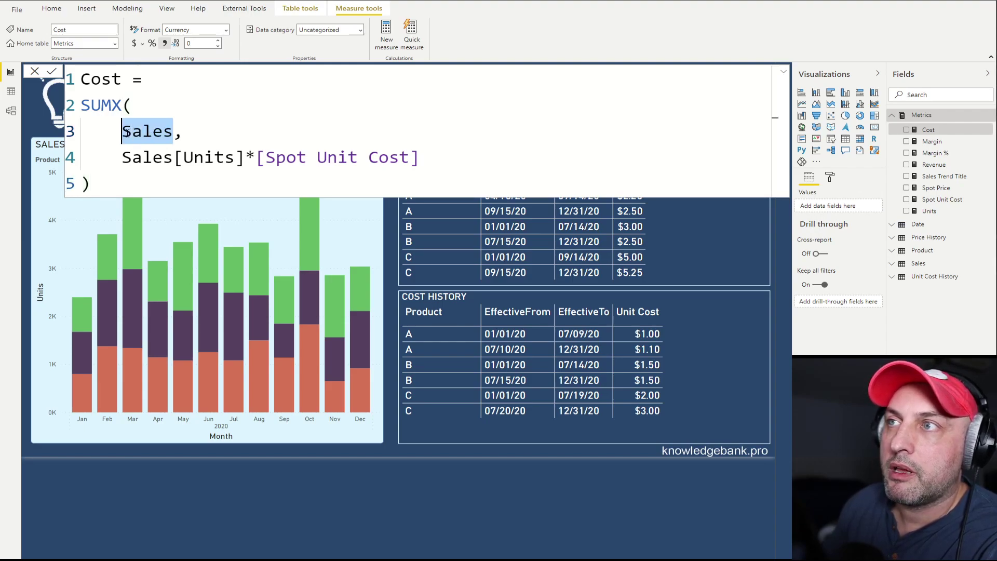
drag(245, 157, 131, 157)
drag(419, 157, 262, 160)
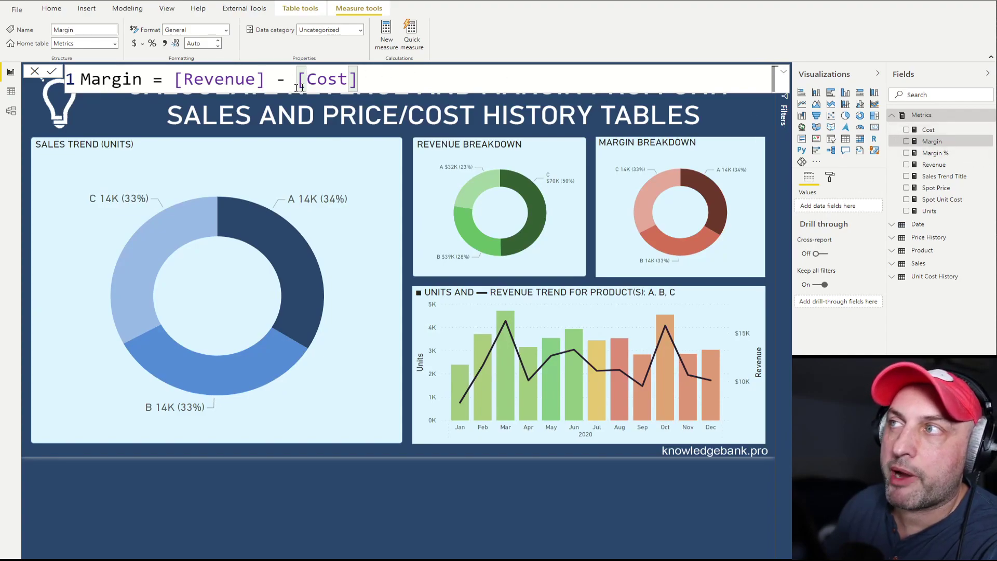
- Show the Margin % DIVIDE formula, then close it to return to the report canvas
click(933, 153)
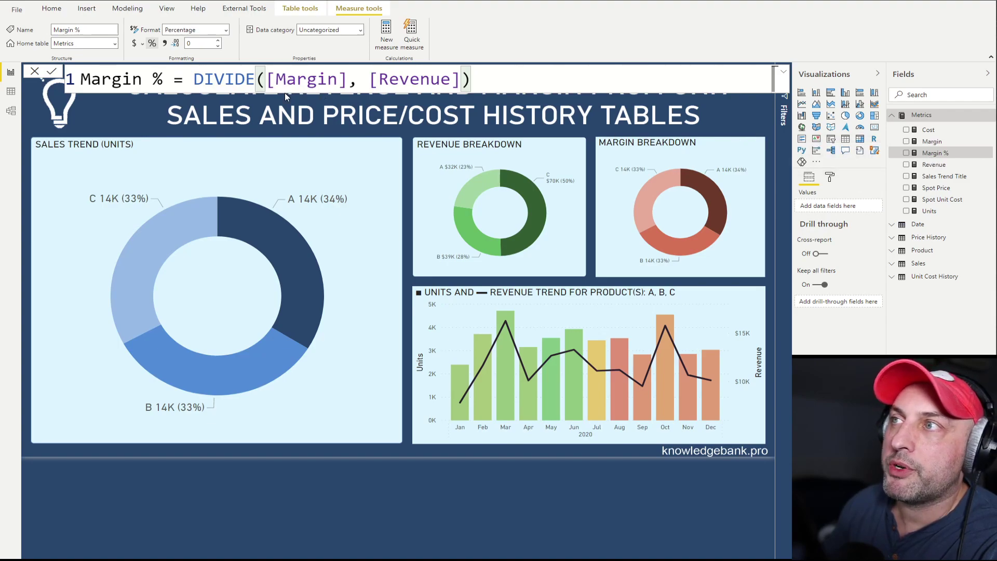
click(617, 452)
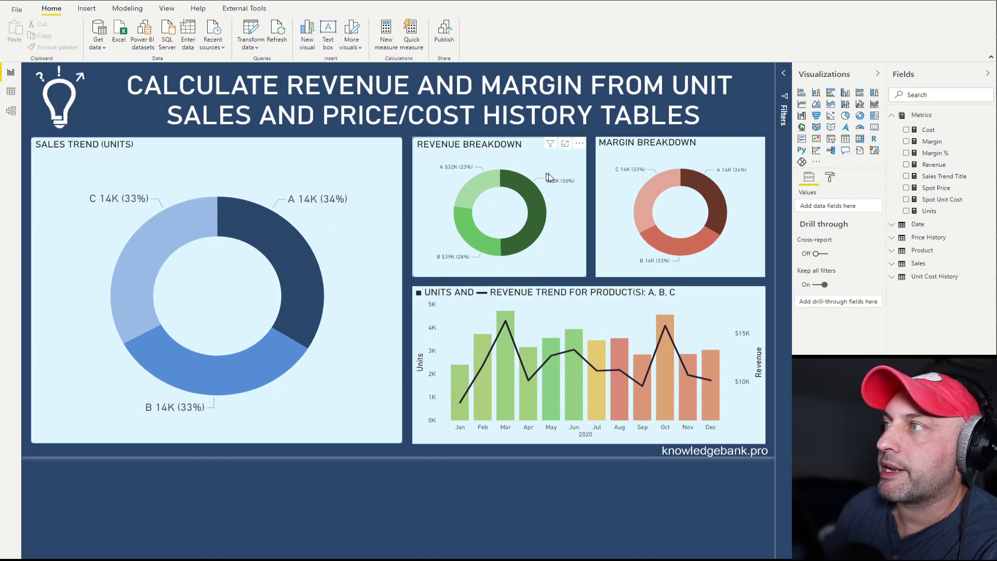
- Inspect the monthly units and revenue tooltips in the Units and Revenue trend chart
mouse_move(662, 179)
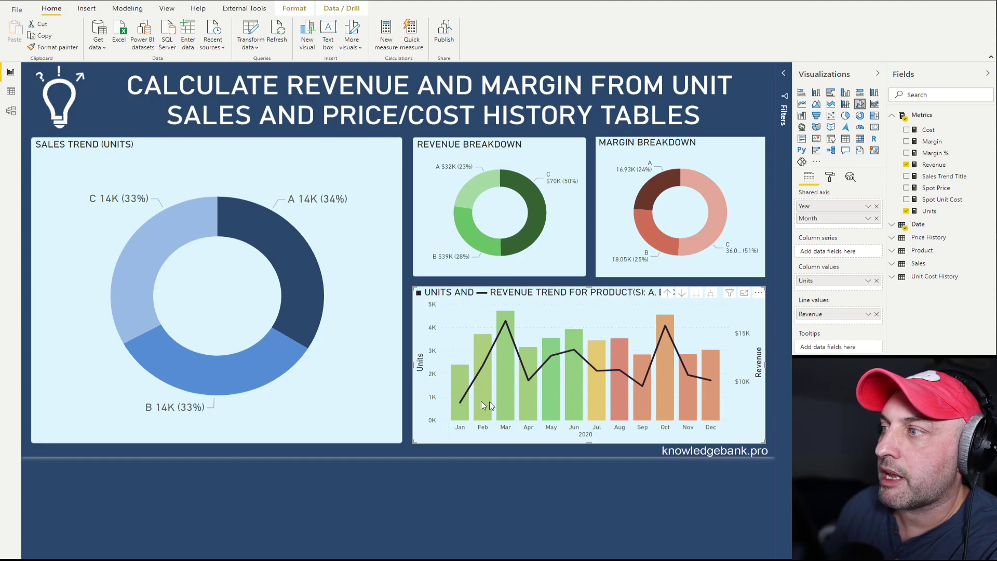
mouse_move(716, 408)
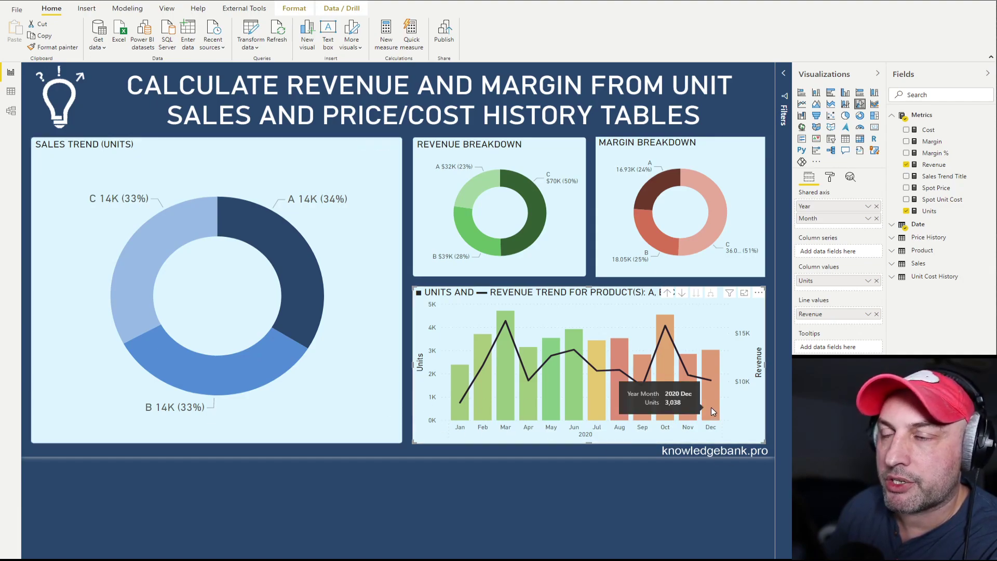
mouse_move(500, 405)
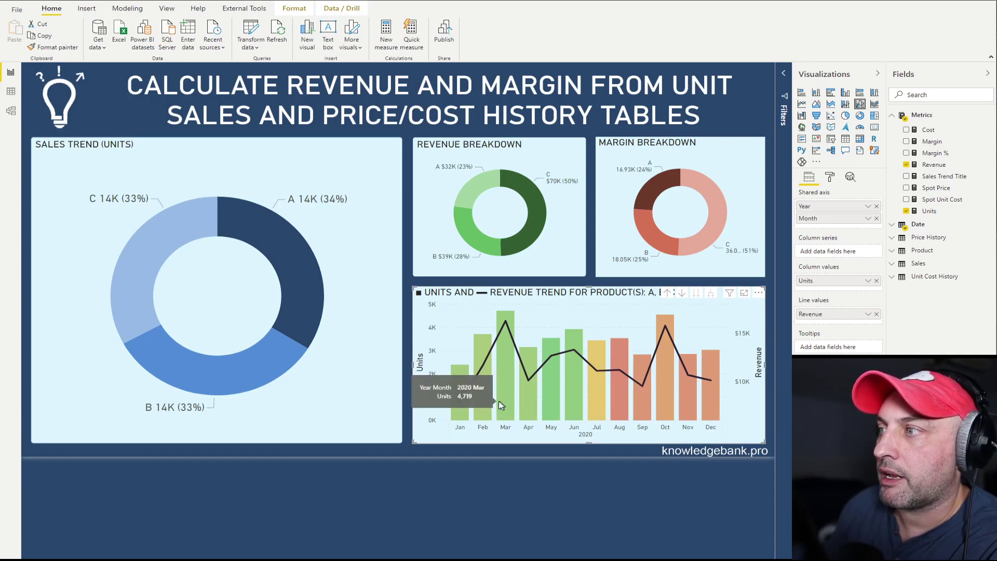
mouse_move(459, 389)
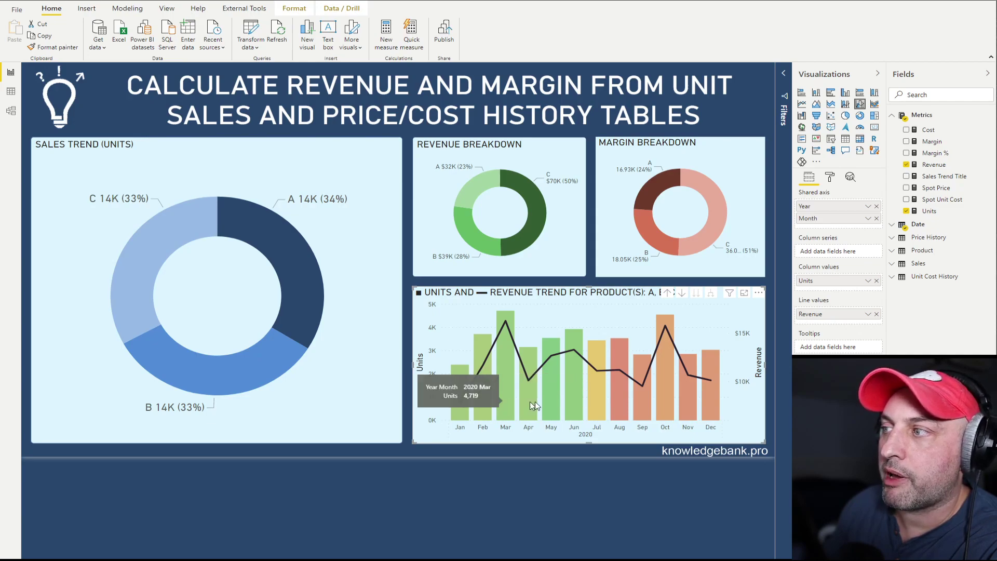
mouse_move(605, 408)
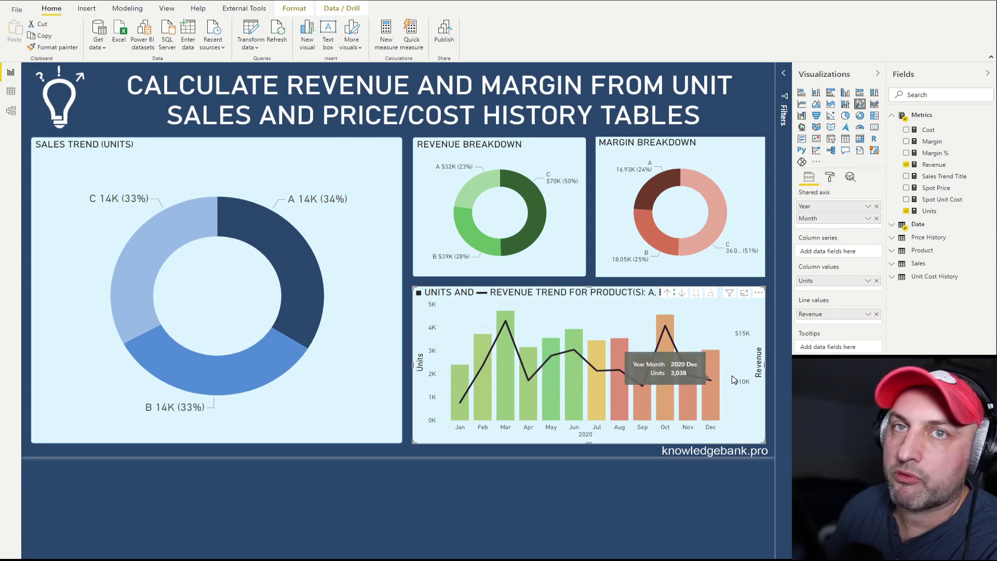
- Cross-filter the report to product A, then B, then C using the Sales Trend donut
click(302, 262)
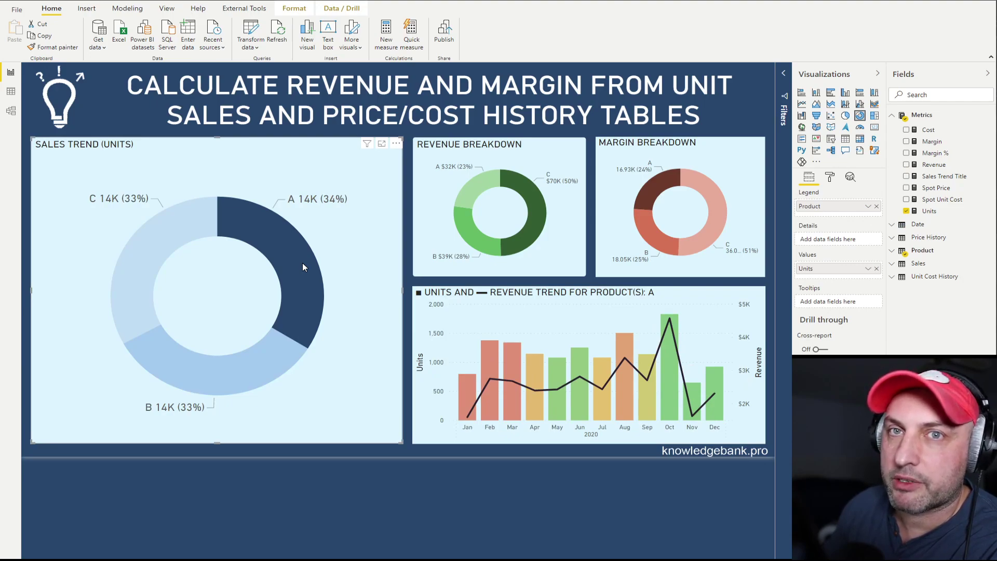
click(265, 380)
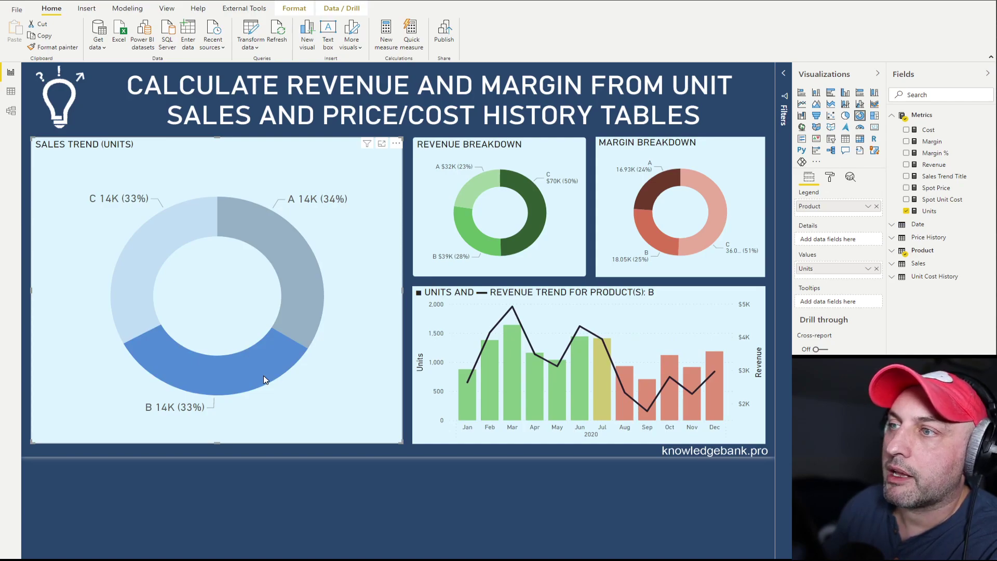
click(157, 256)
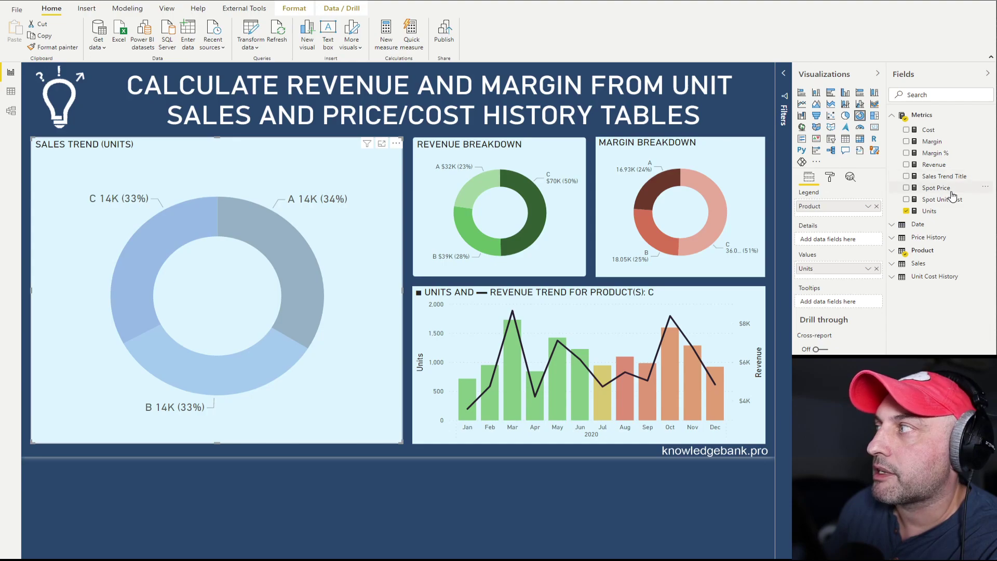
- Display the Revenue measure's formula: SUMX of Sales[Units] times [Spot Price]
click(942, 166)
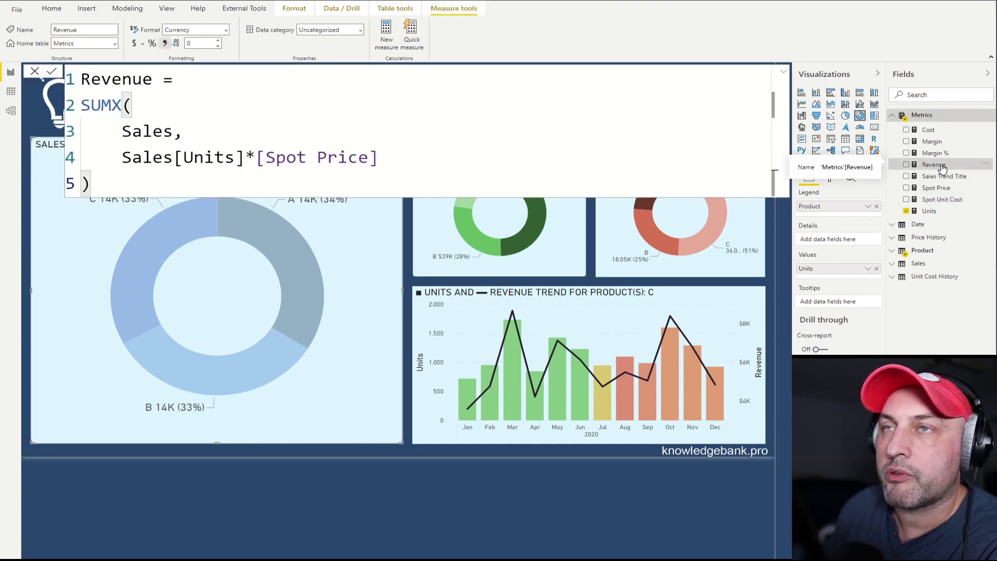